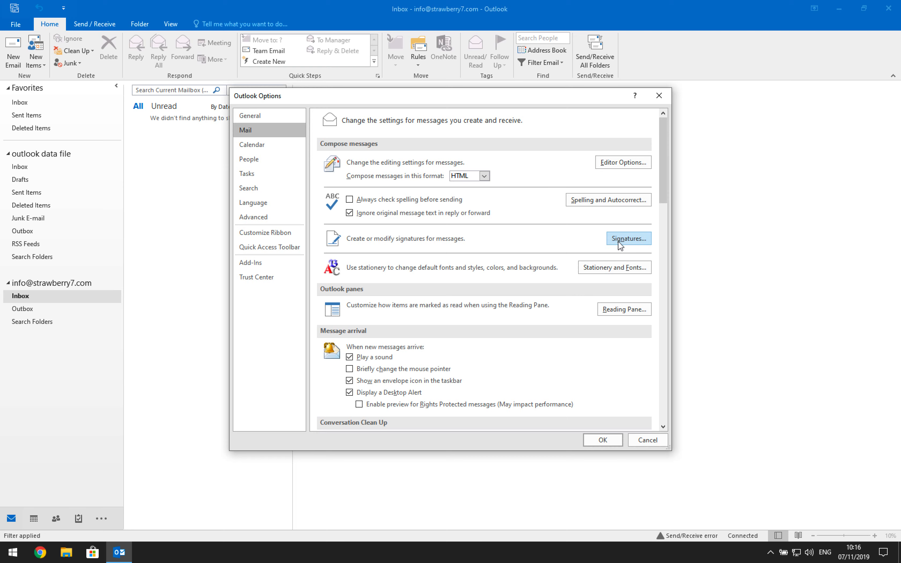
Step: Open the Signatures and Stationery dialog from Outlook's Mail options
click(623, 244)
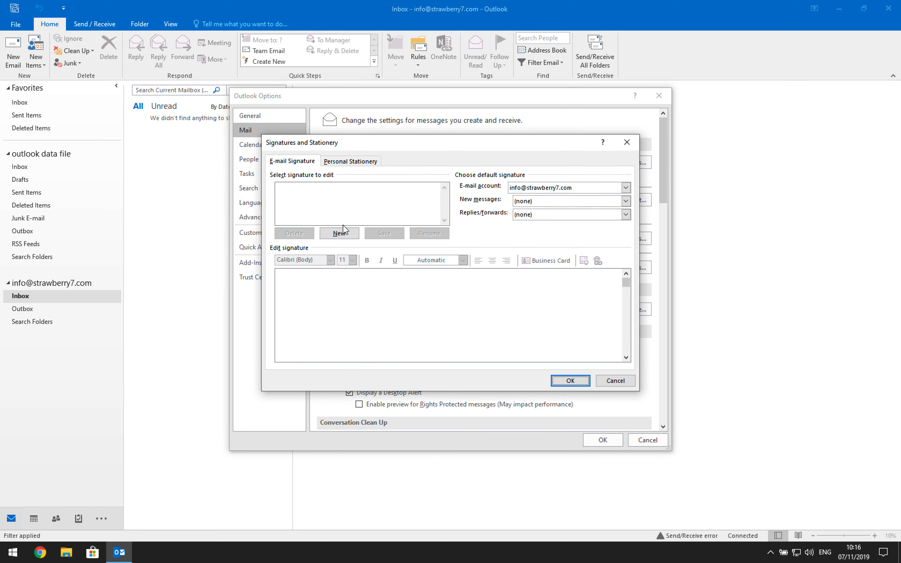
Step: Create a new signature named 'Default' and put the cursor in its empty edit box
click(340, 235)
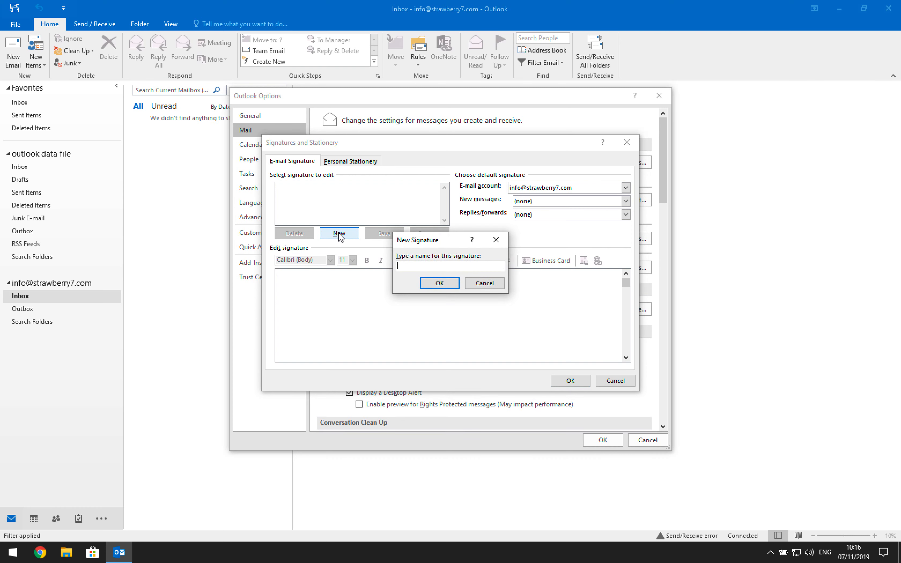
text(Default)
click(449, 283)
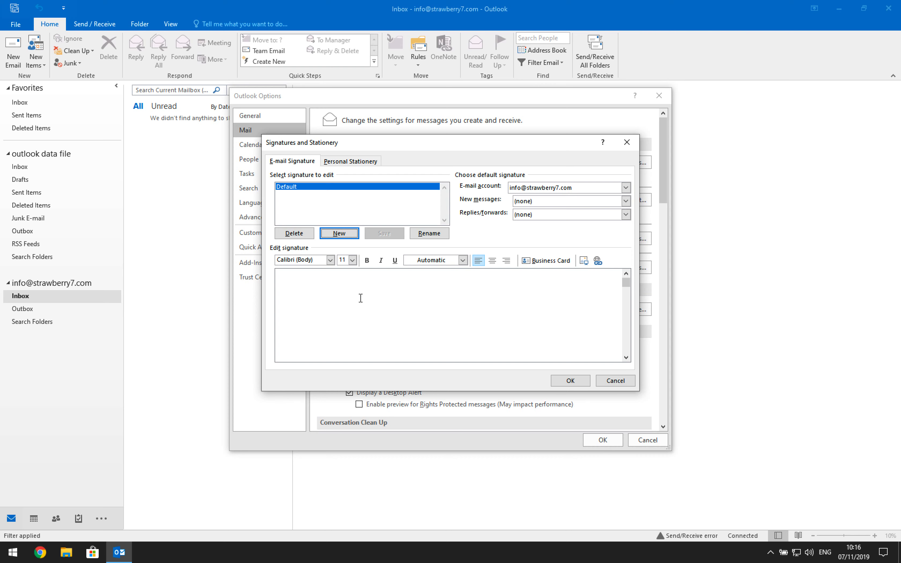
click(324, 281)
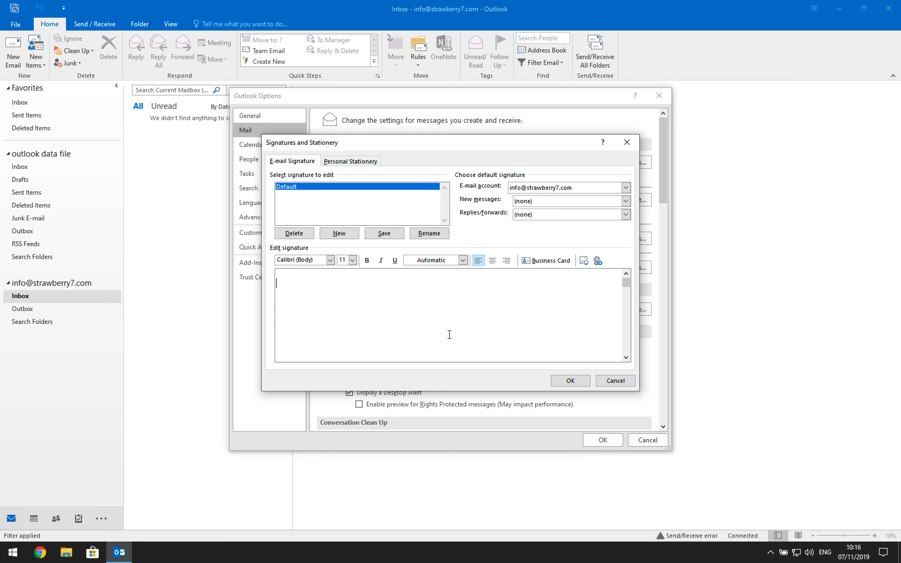
click(584, 262)
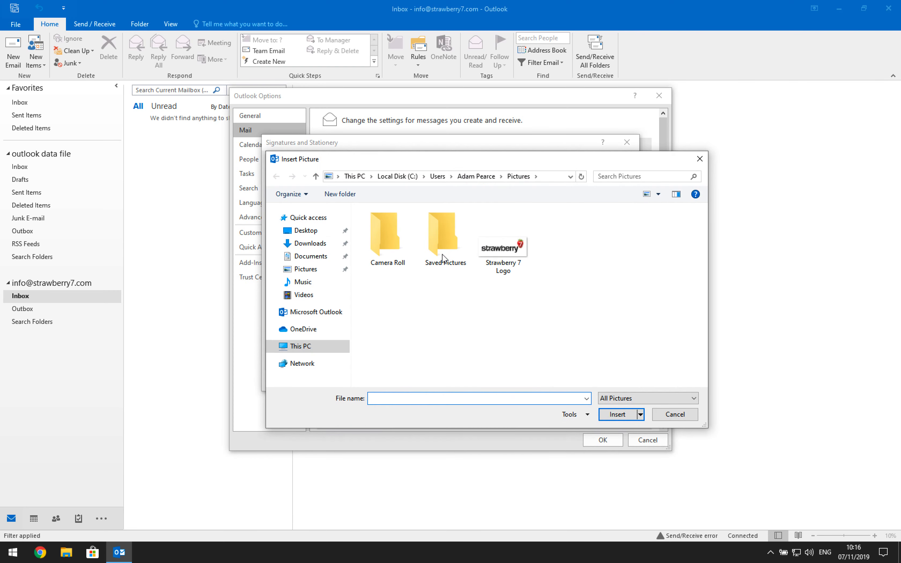
click(520, 252)
click(629, 415)
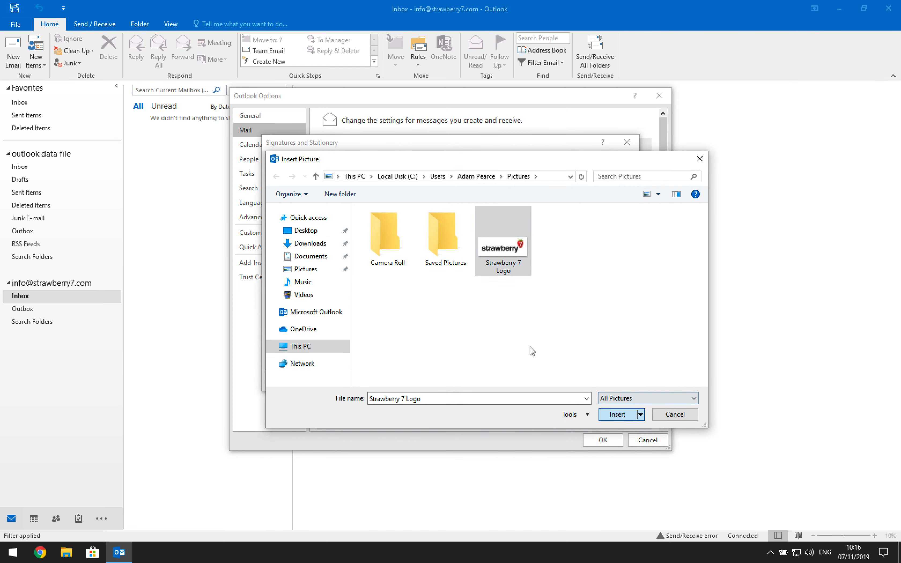
click(629, 341)
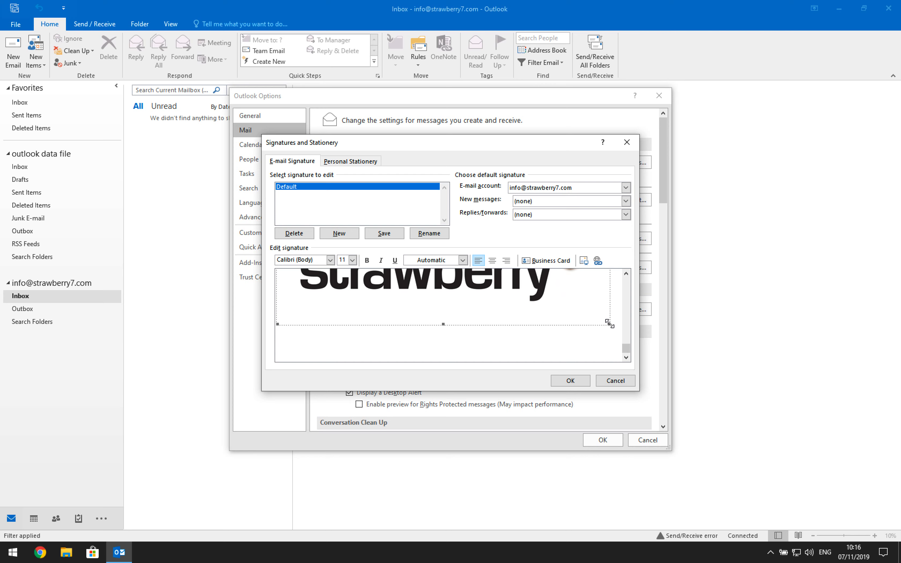
click(624, 297)
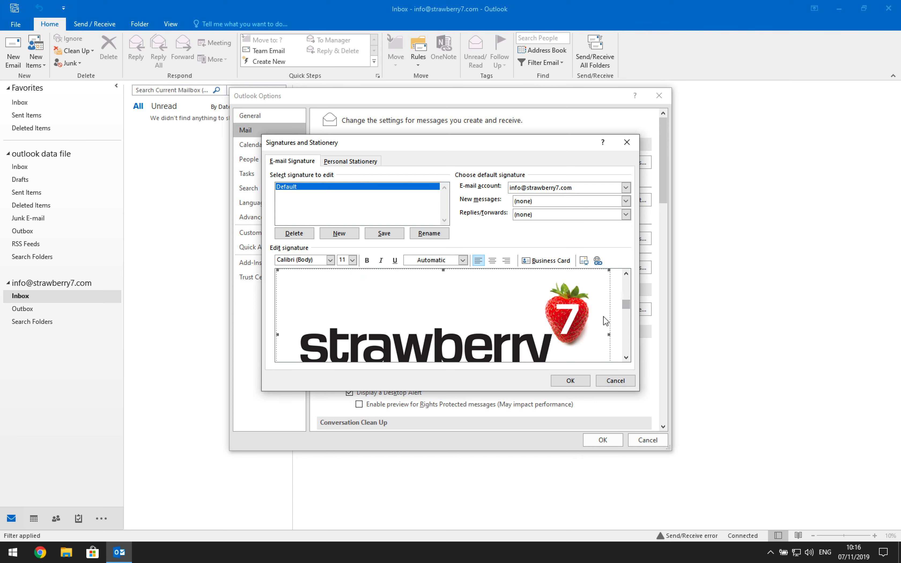
key(Delete)
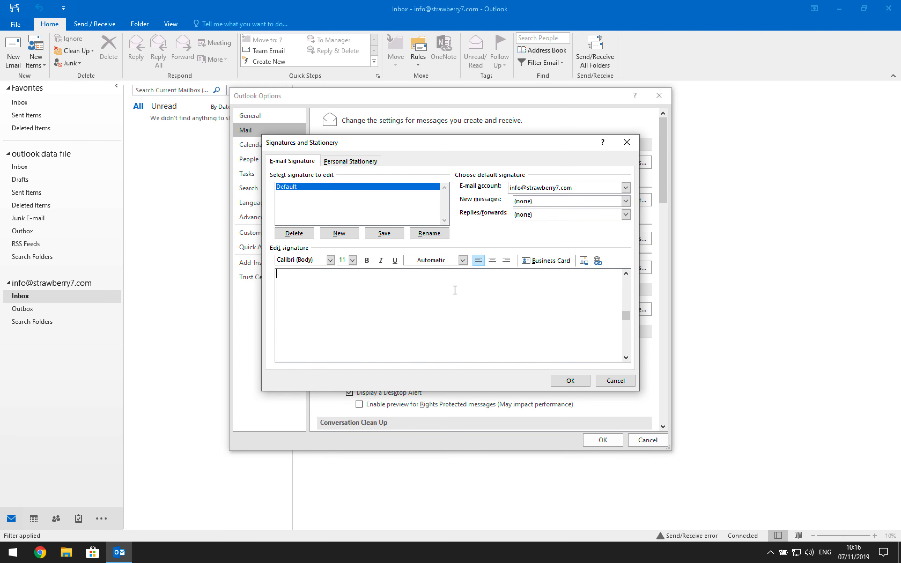
scroll(456, 291, up, 2)
click(20, 552)
Step: Launch Word 2016 with a blank document and type 'Kind regards,' as the first line
text(word)
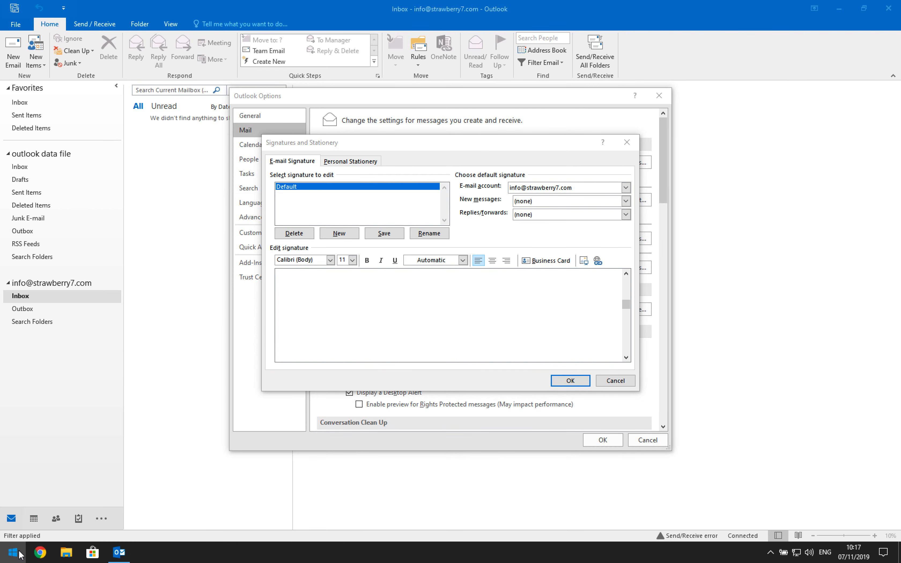
key(Return)
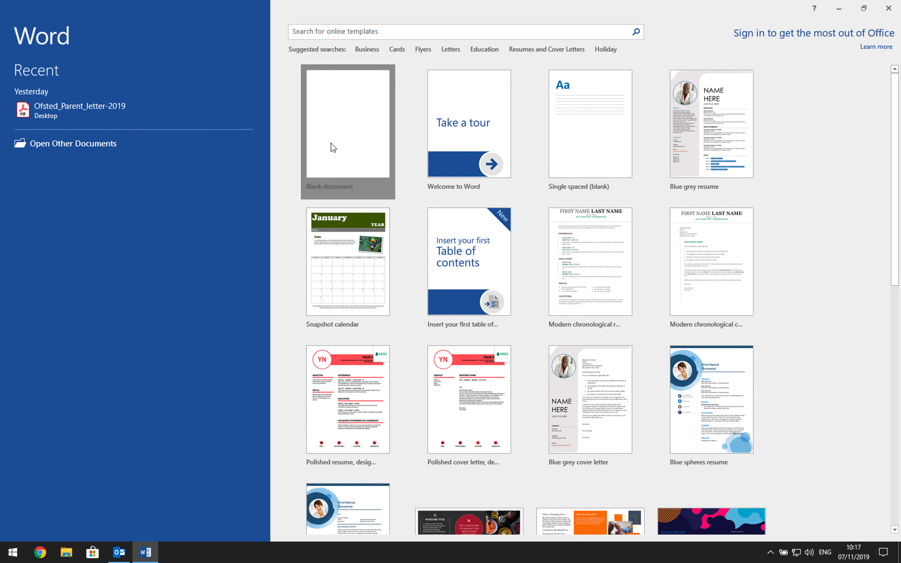
click(332, 146)
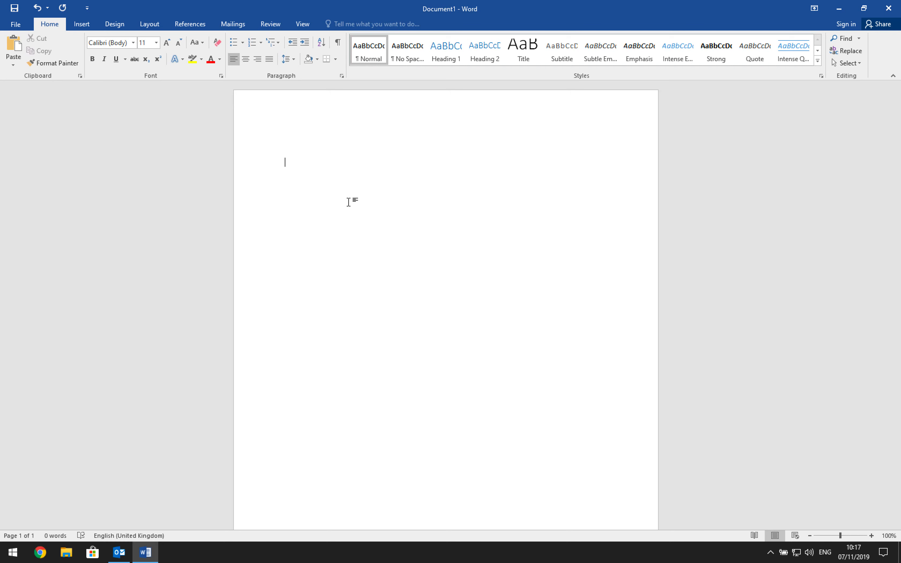
text(Kind regards,)
Step: Add the sender's name and 'Strawberry7' on separate lines below the sign-off
key(Return)
text(Adam Pearce St)
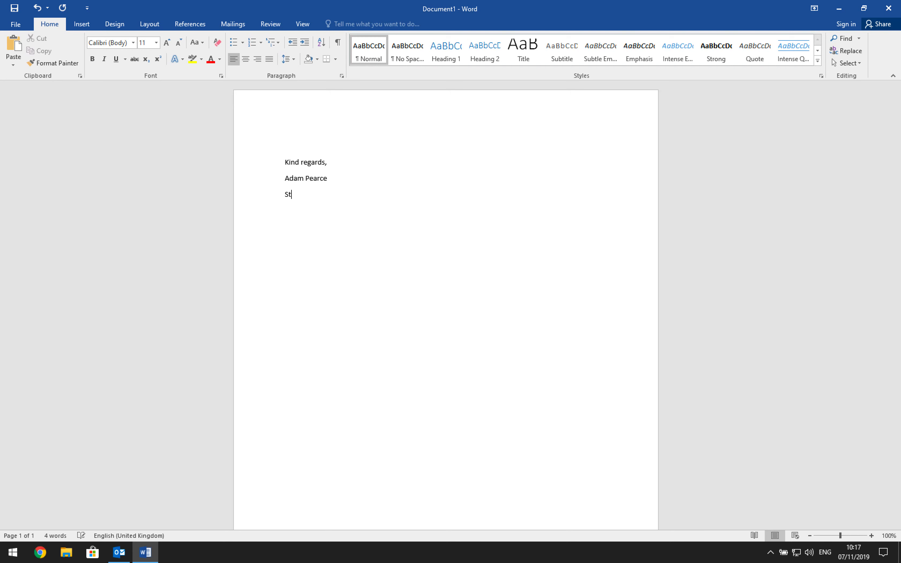
text(rawberry7)
click(89, 27)
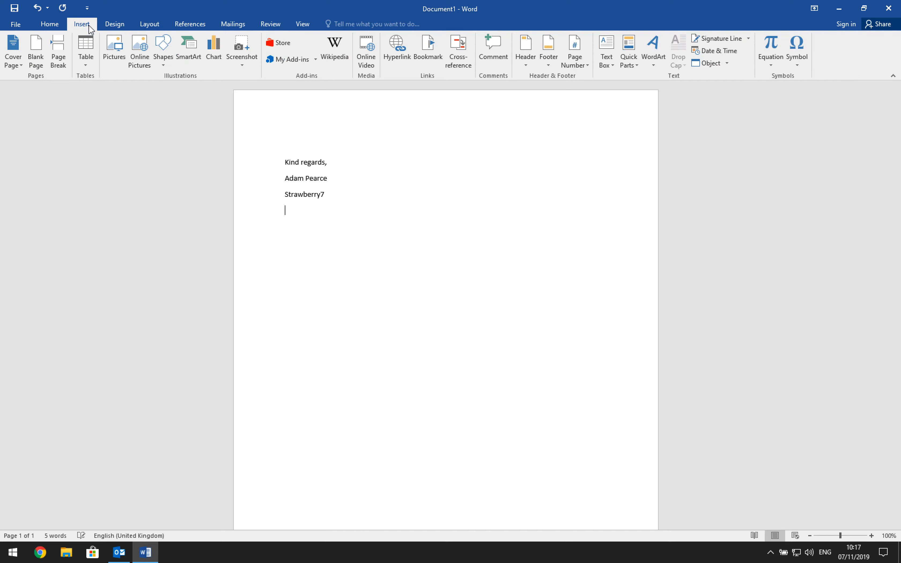
Step: Insert the Strawberry 7 Logo picture below the text and shrink it to a small size
click(114, 52)
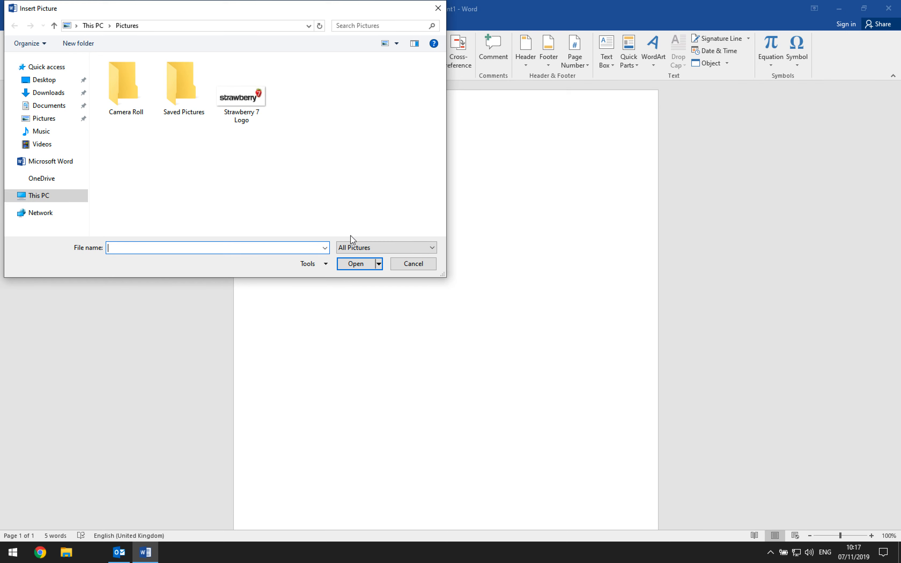
double_click(241, 121)
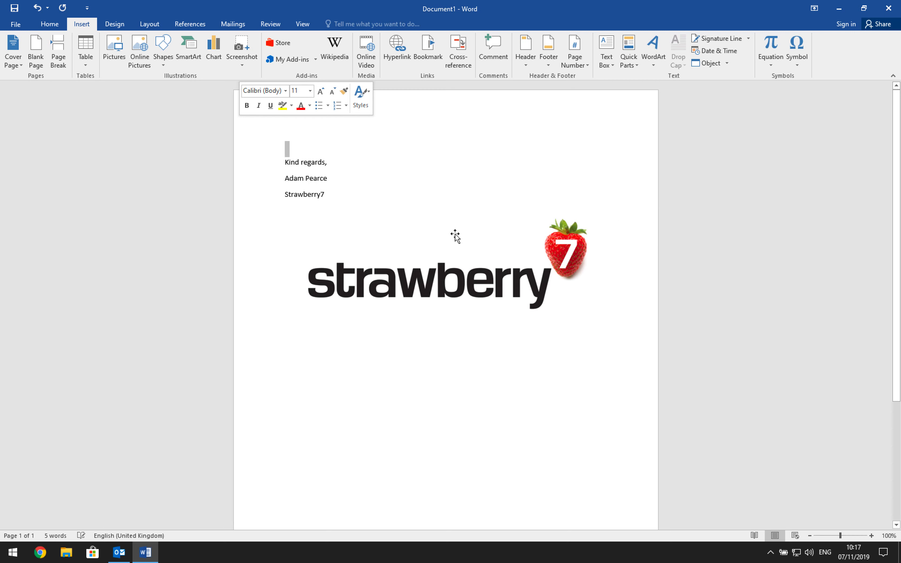
click(563, 287)
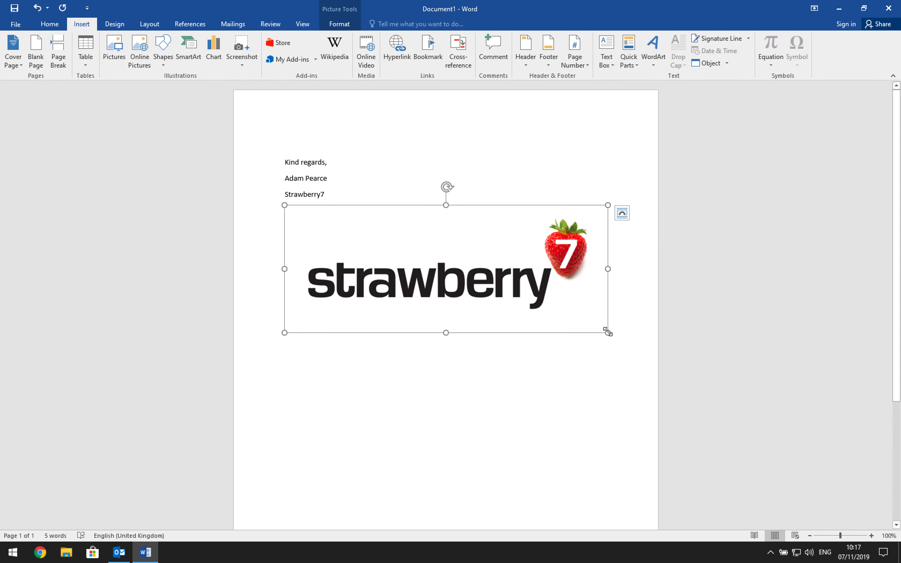
drag(608, 333, 364, 228)
Step: Remove the paragraph spacing between the name and Strawberry7 lines, then select the whole signature
click(389, 230)
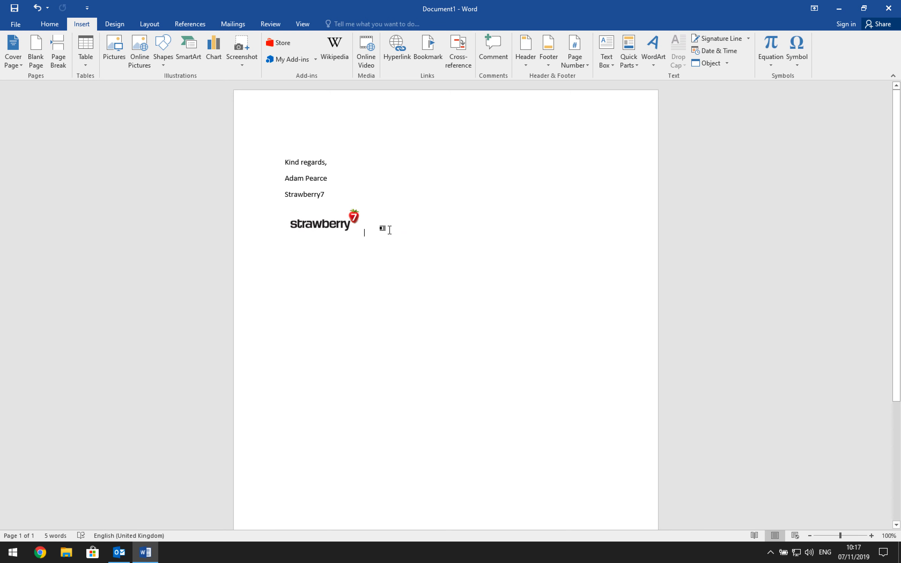
drag(331, 192, 285, 176)
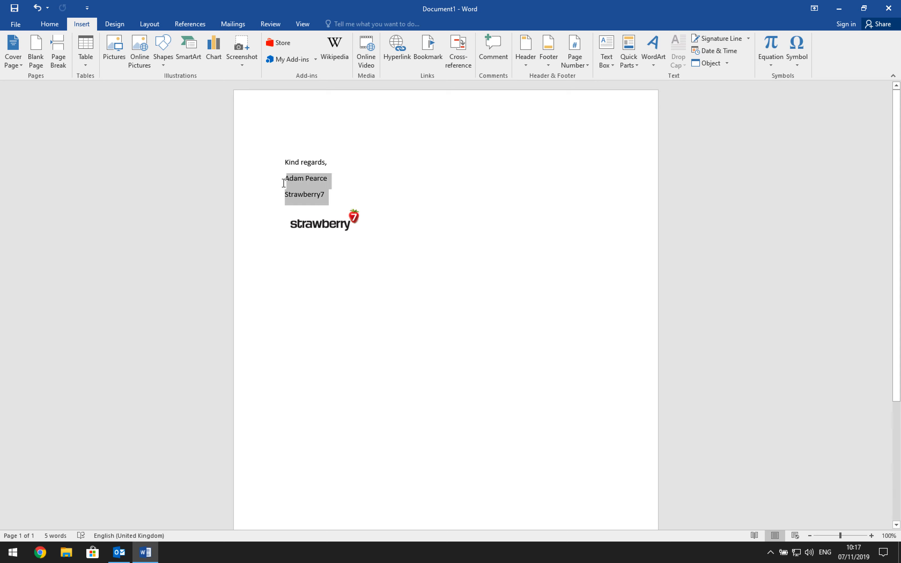
right_click(290, 186)
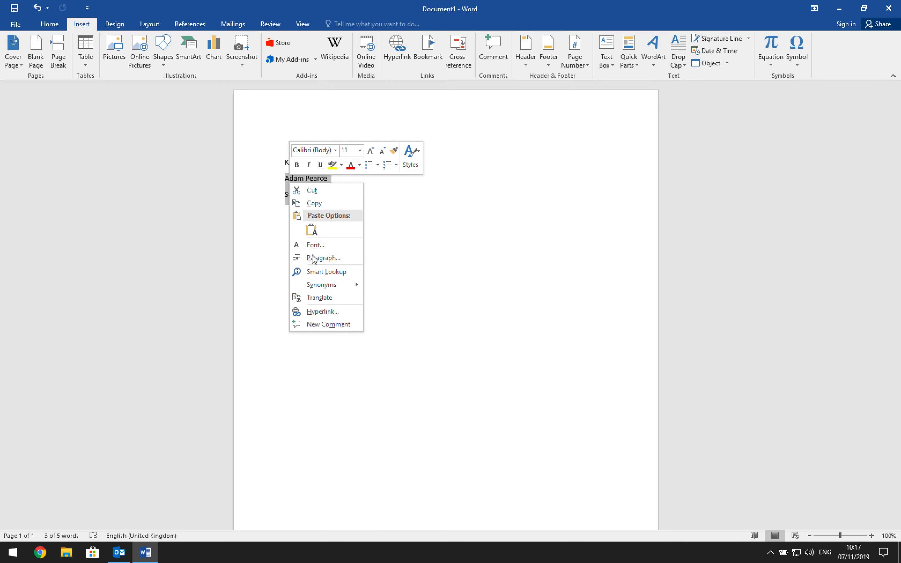
click(322, 258)
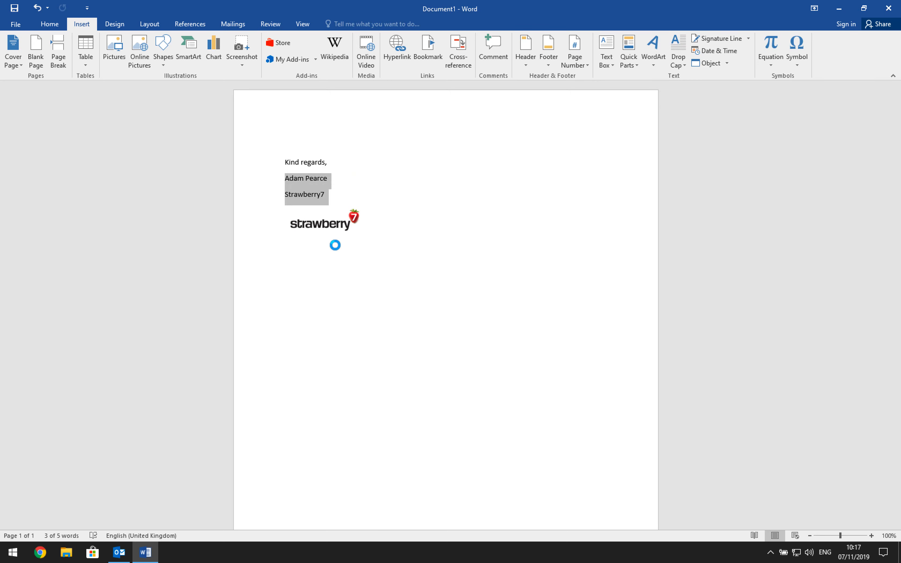
click(389, 307)
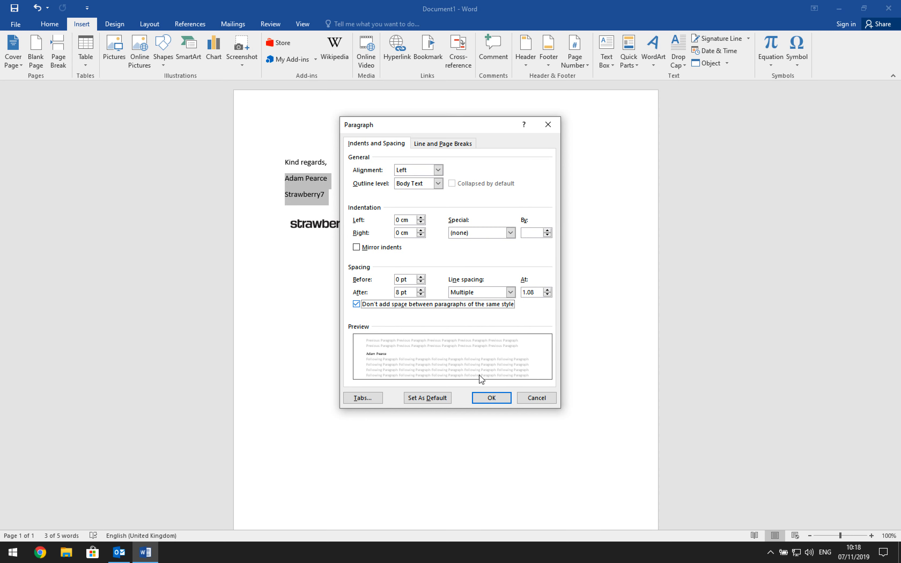
click(488, 397)
click(371, 198)
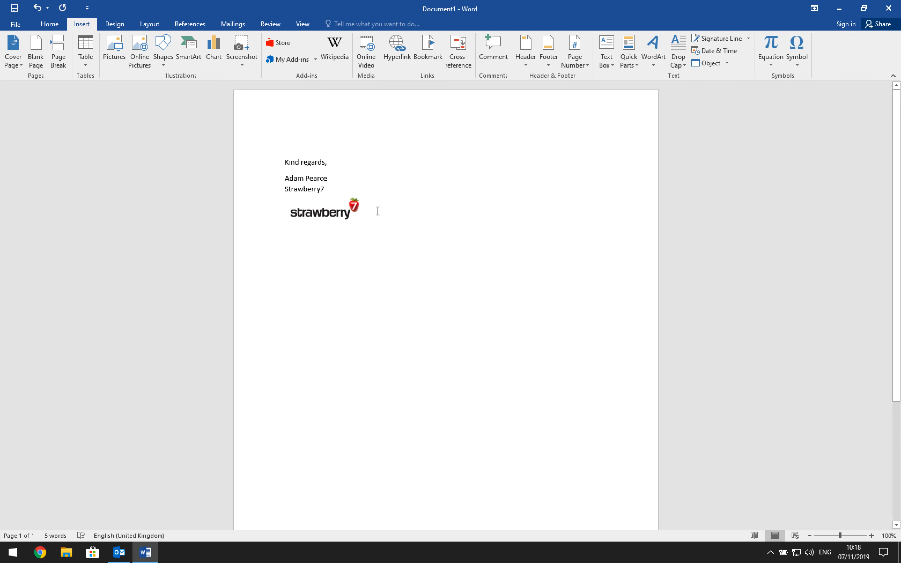
mouse_move(370, 209)
mouse_down()
mouse_move(322, 175)
mouse_move(283, 161)
mouse_move(366, 199)
mouse_move(384, 221)
mouse_up()
key(ctrl+c)
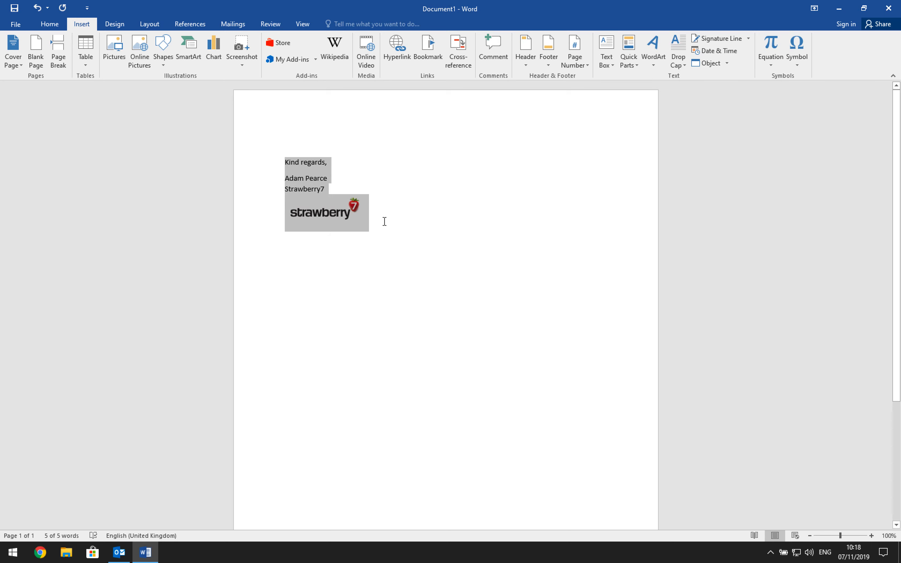
Step: Paste the copied signature and logo into Outlook's Default signature, then return to Word
click(129, 547)
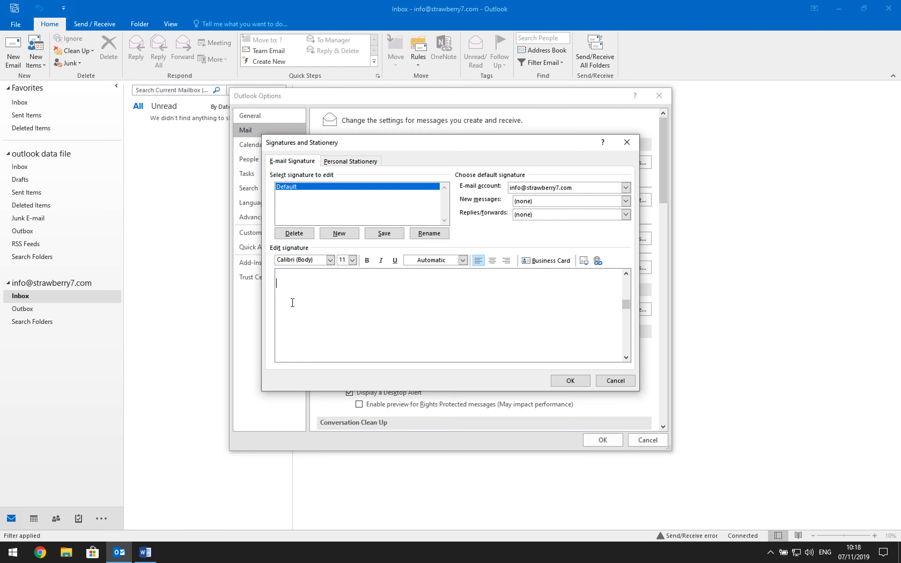
key(ctrl+v)
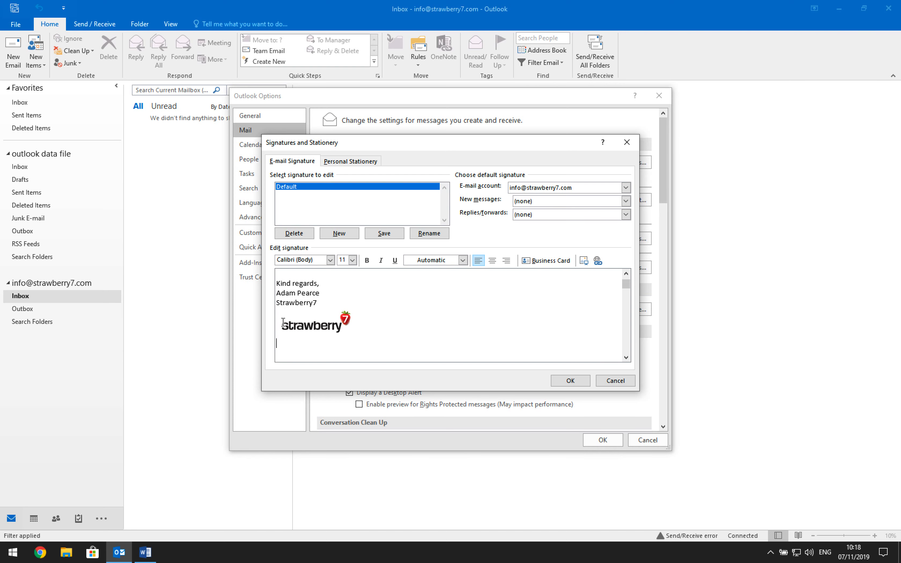
click(145, 553)
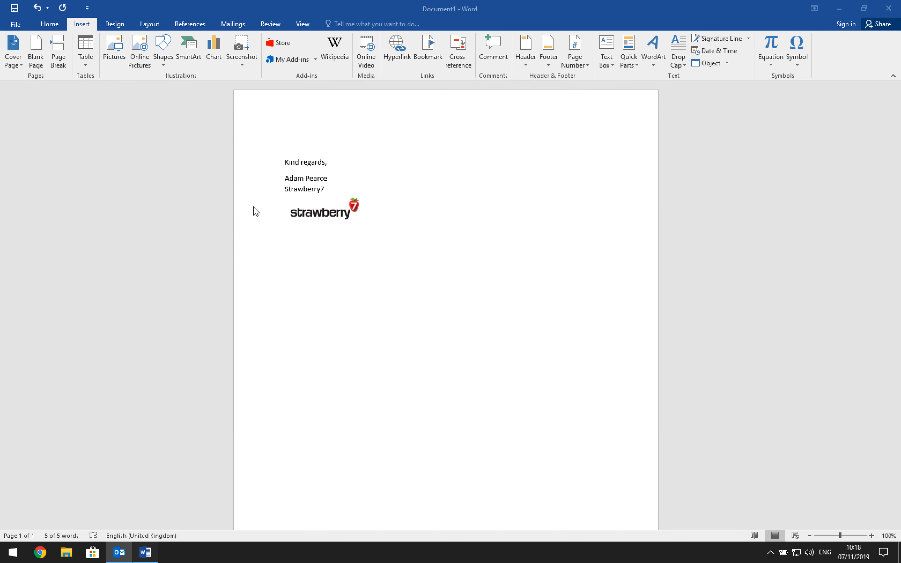
Step: Show the ruler and move the name line's indent to line up with the logo's left edge
click(286, 179)
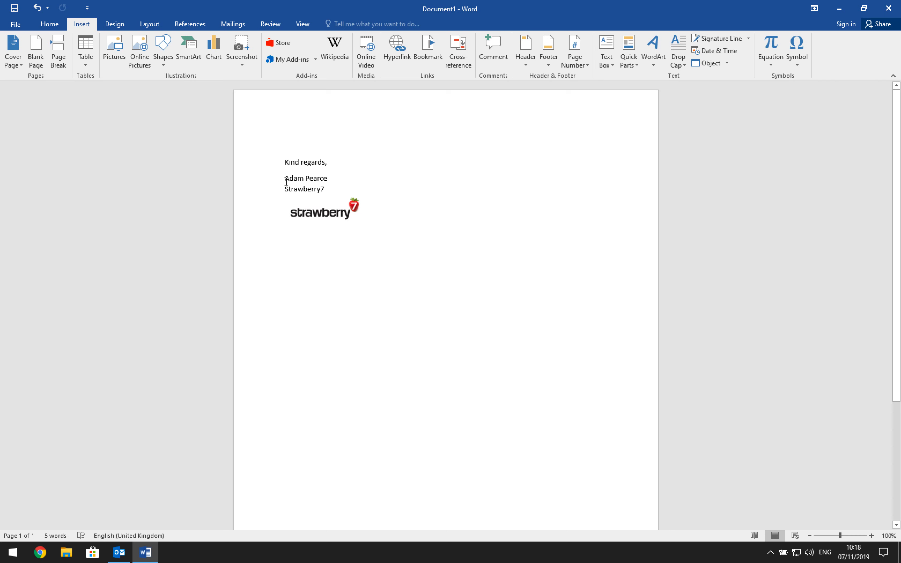
key(Tab)
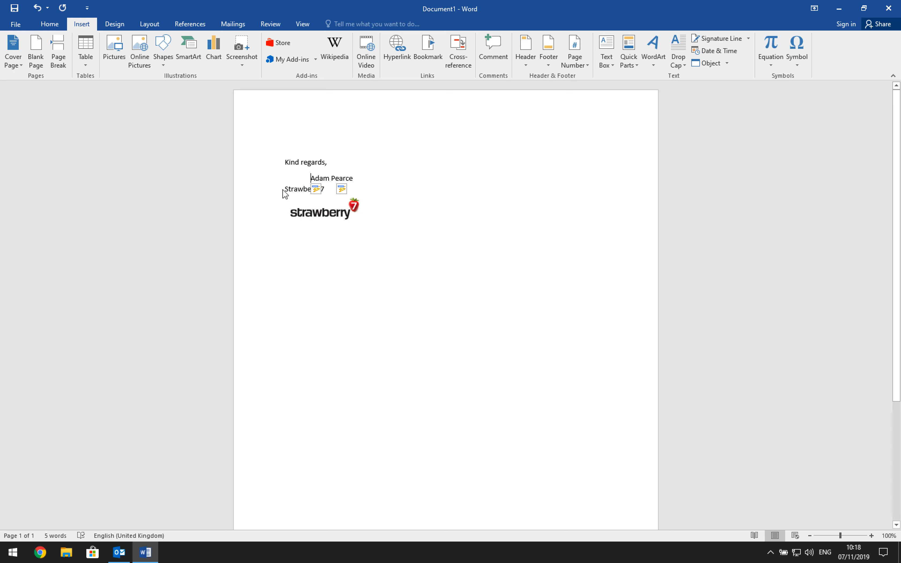
key(Tab)
key(BackSpace)
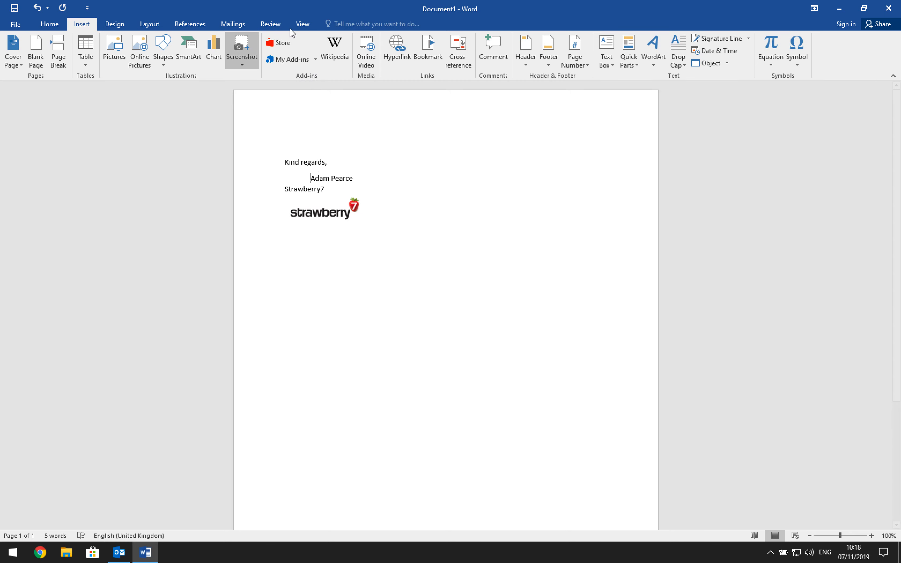
click(303, 25)
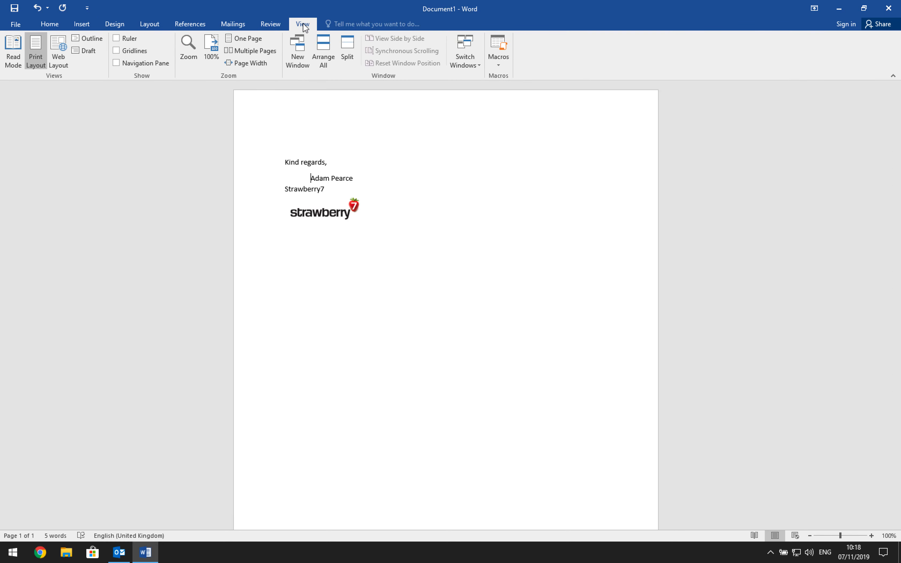
click(118, 38)
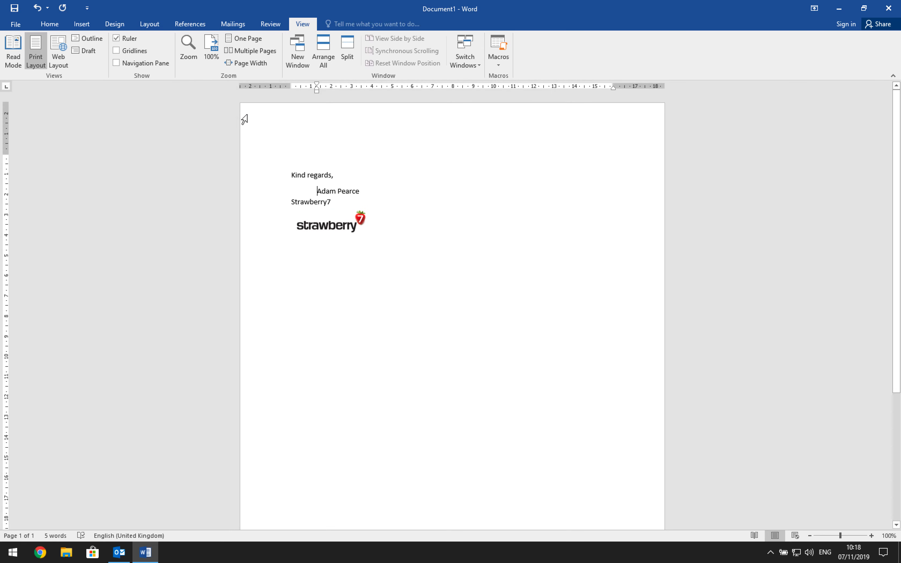
drag(314, 88, 300, 90)
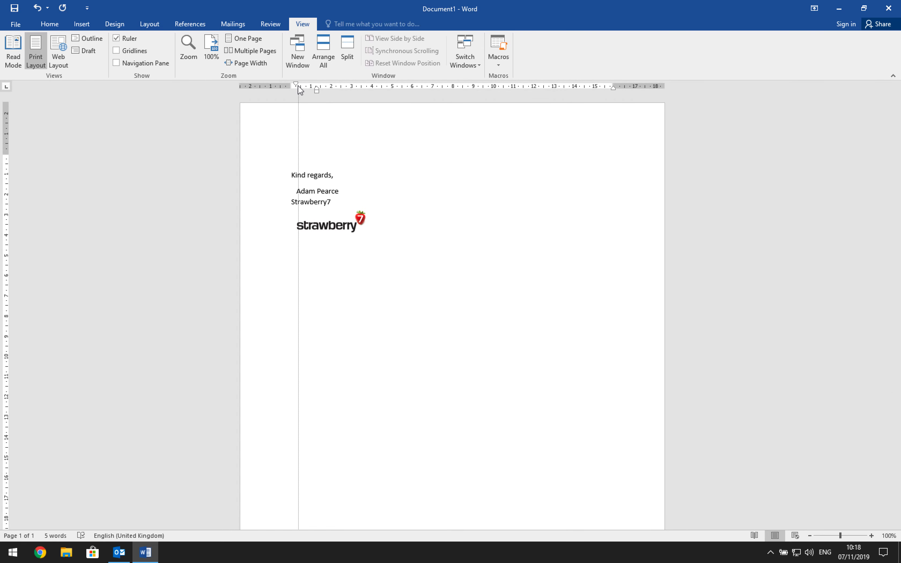
Step: Indent the Strawberry7 and Kind regards lines to match the name line
click(291, 202)
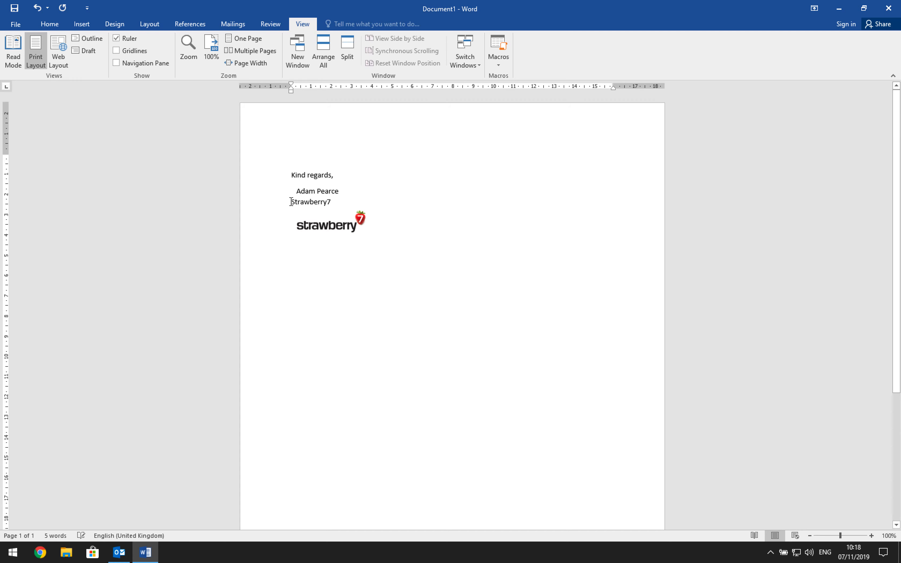
key(Tab)
click(291, 175)
key(Tab)
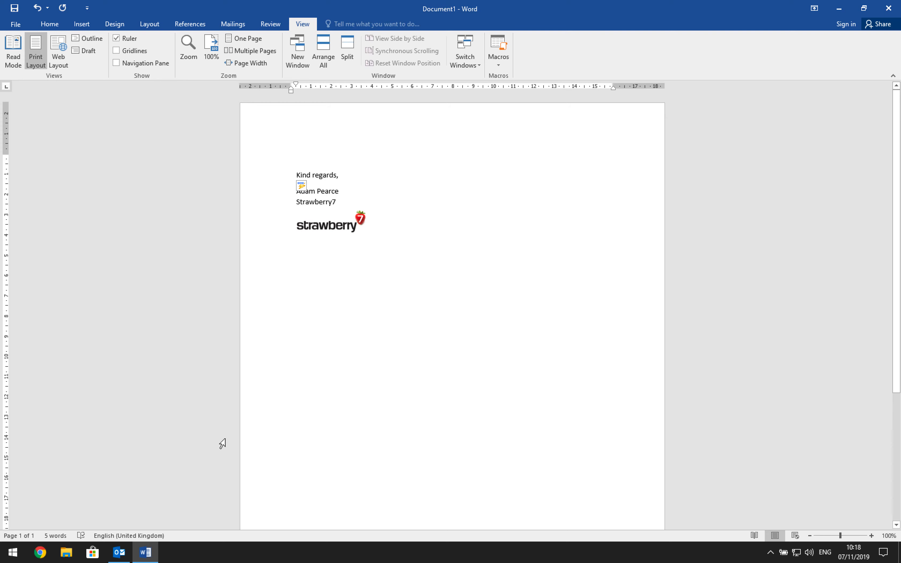
Step: Use the Default signature for both new messages and replies/forwards, and save the settings
click(119, 553)
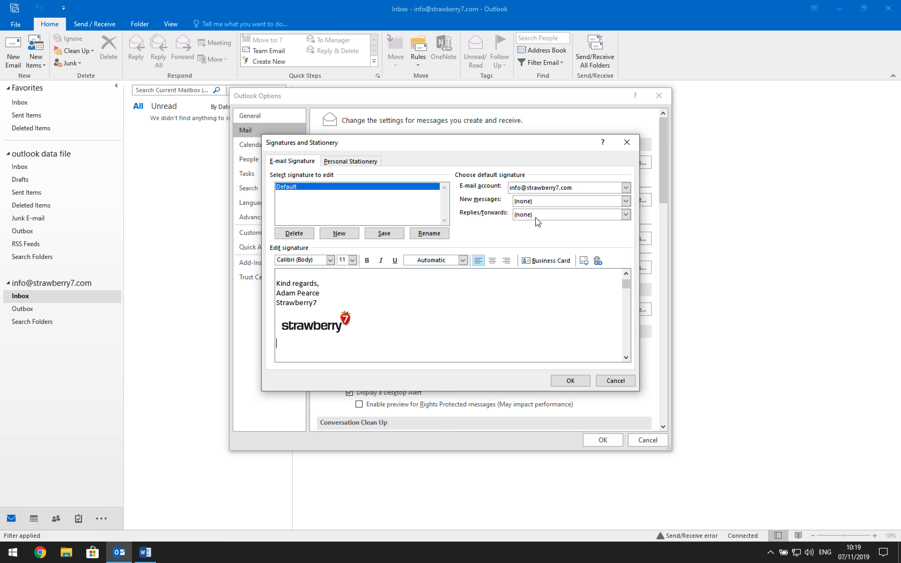
click(531, 203)
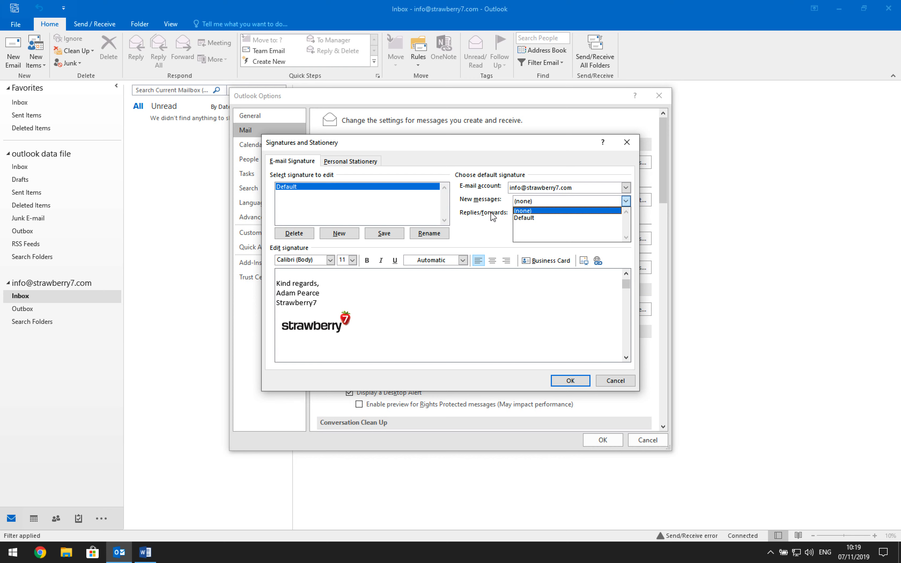
click(526, 220)
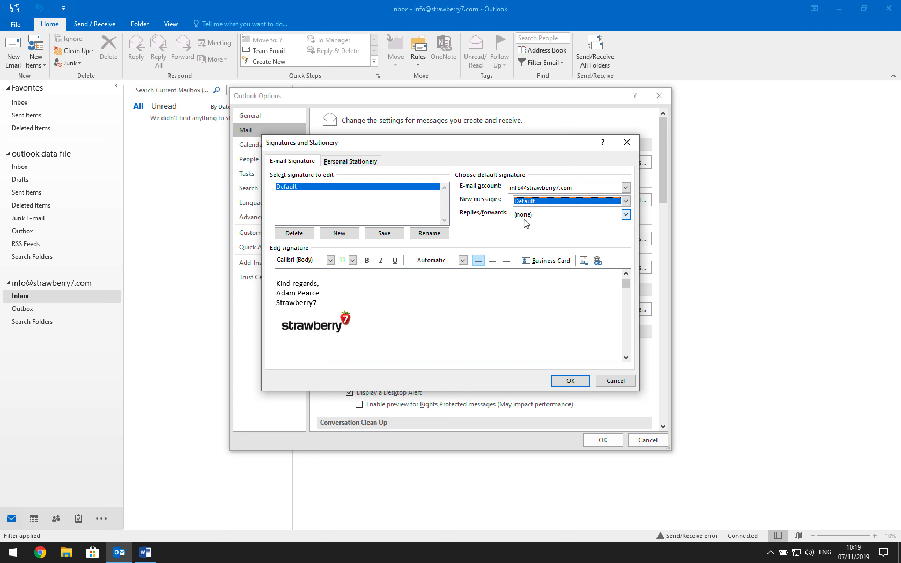
click(524, 215)
click(524, 231)
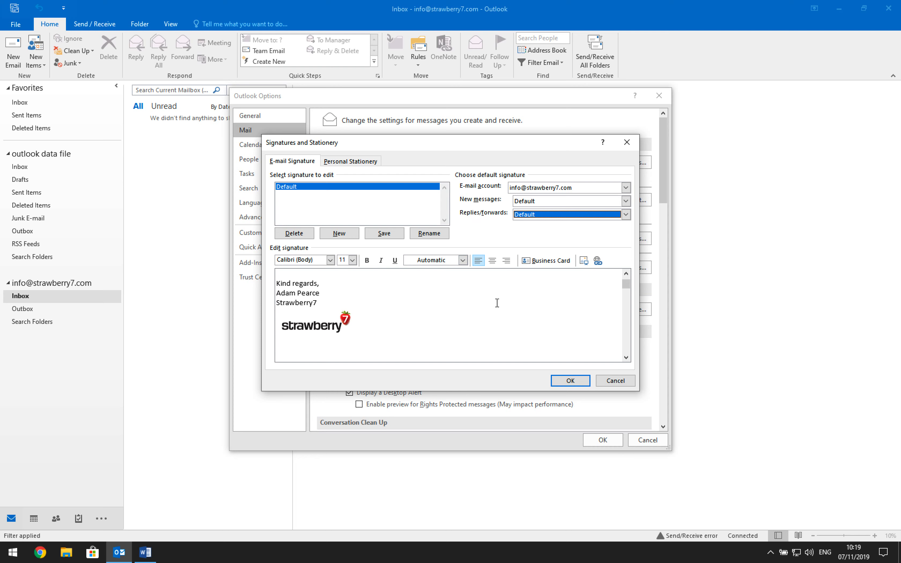
click(565, 384)
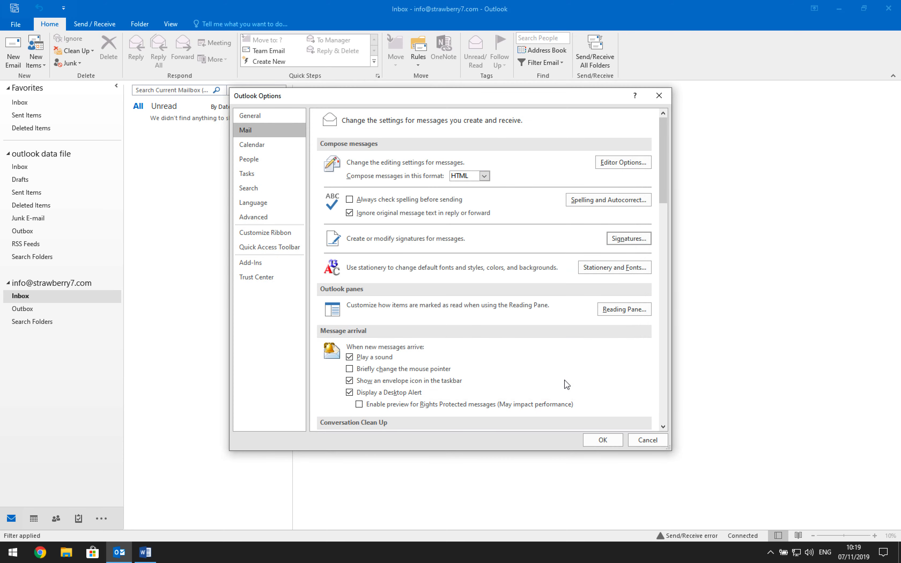